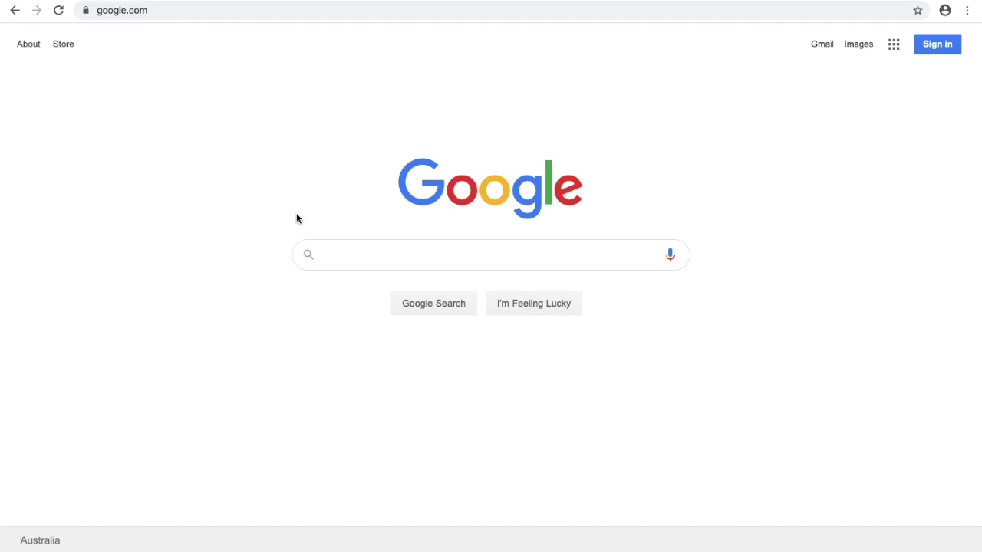
- Go to gmail.com and enter the student's school e-mail address in the sign-in field
left_click(261, 8)
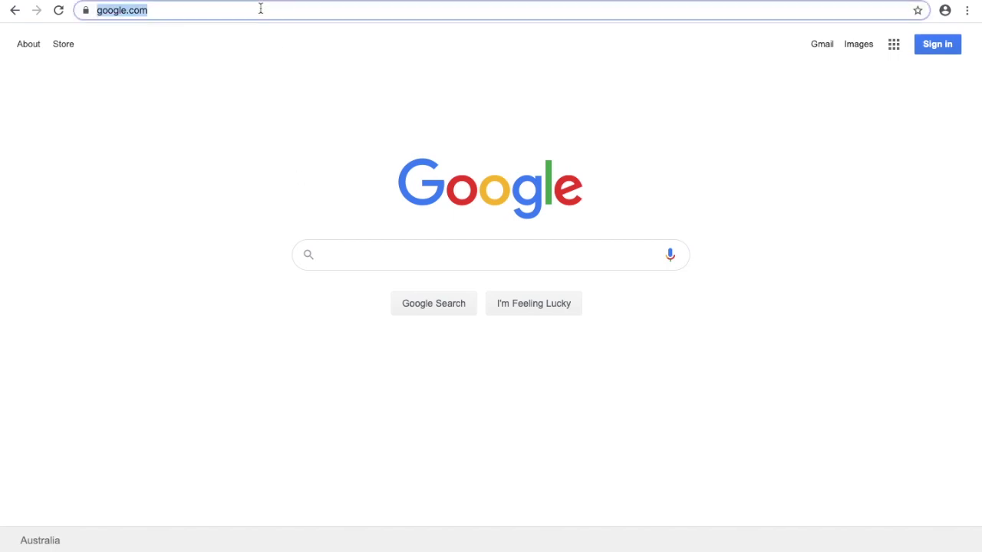
type("gmail")
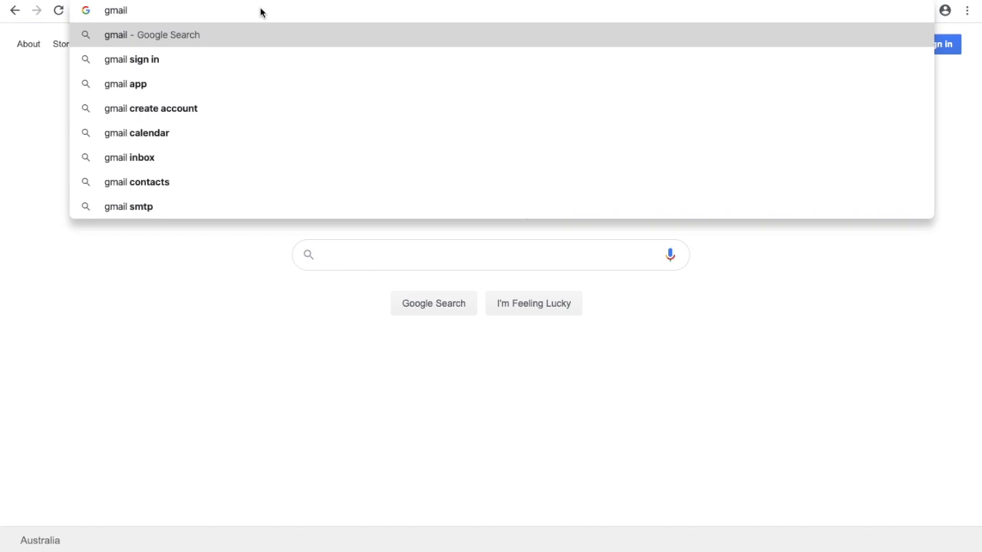
type(".com")
key("Return")
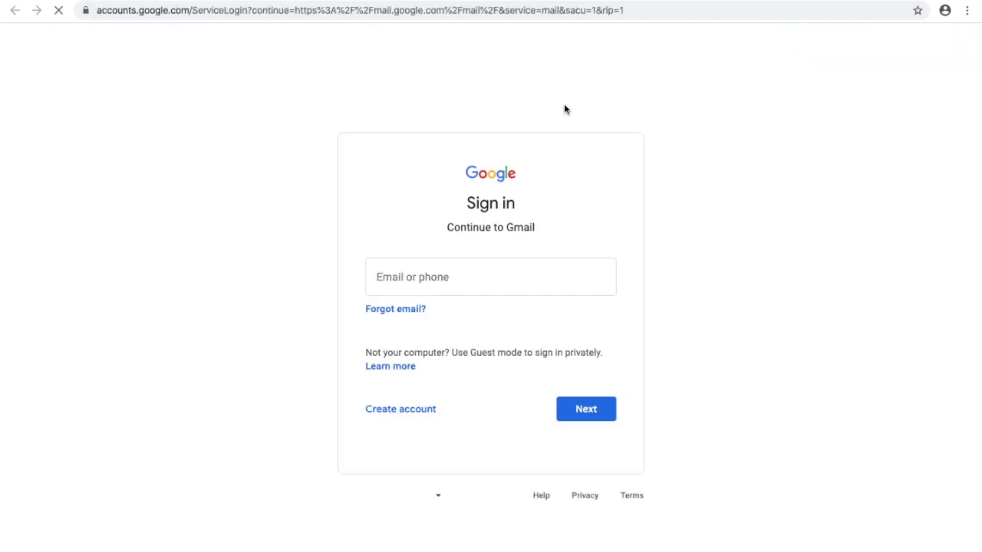
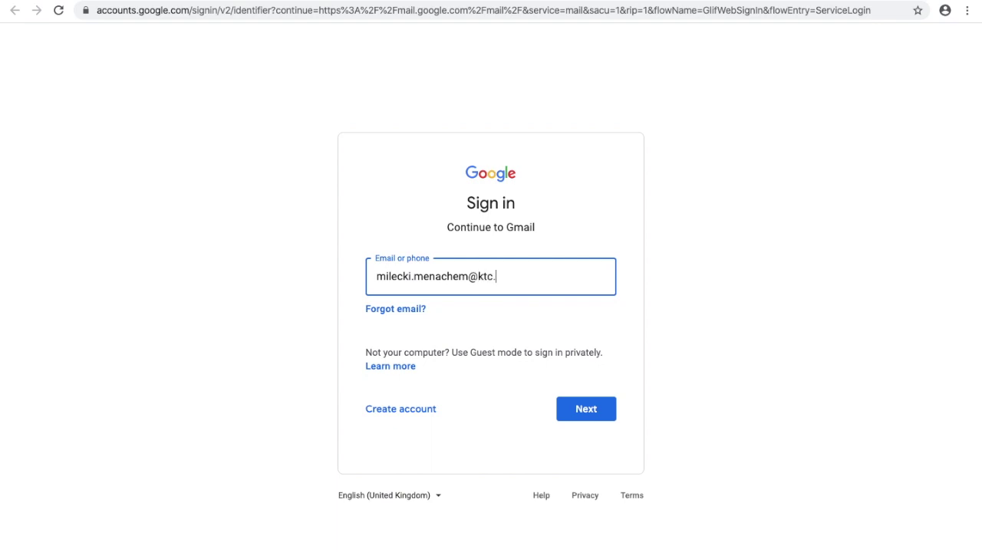
- Sign in with the student's school username and password, and save the password in Chrome
left_click(581, 409)
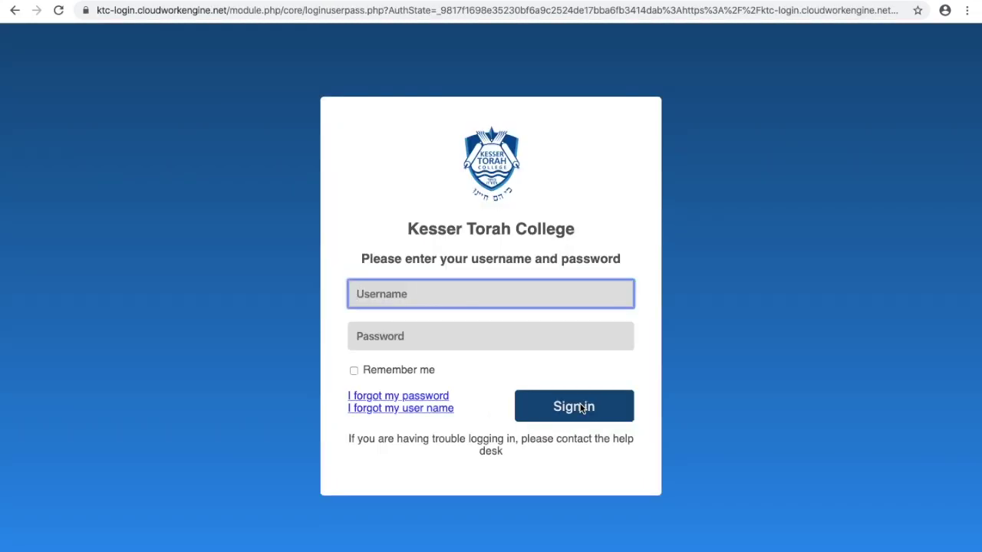
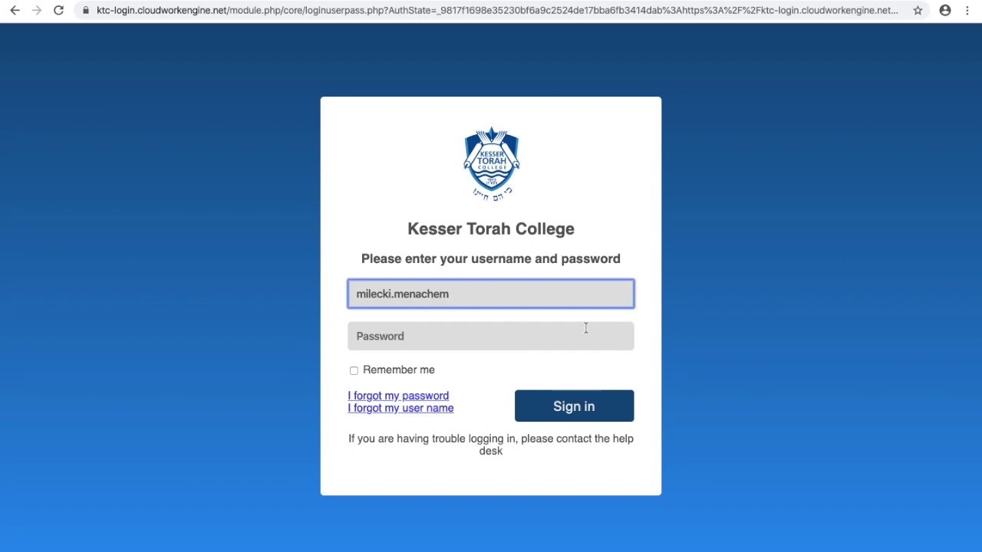
left_click(510, 333)
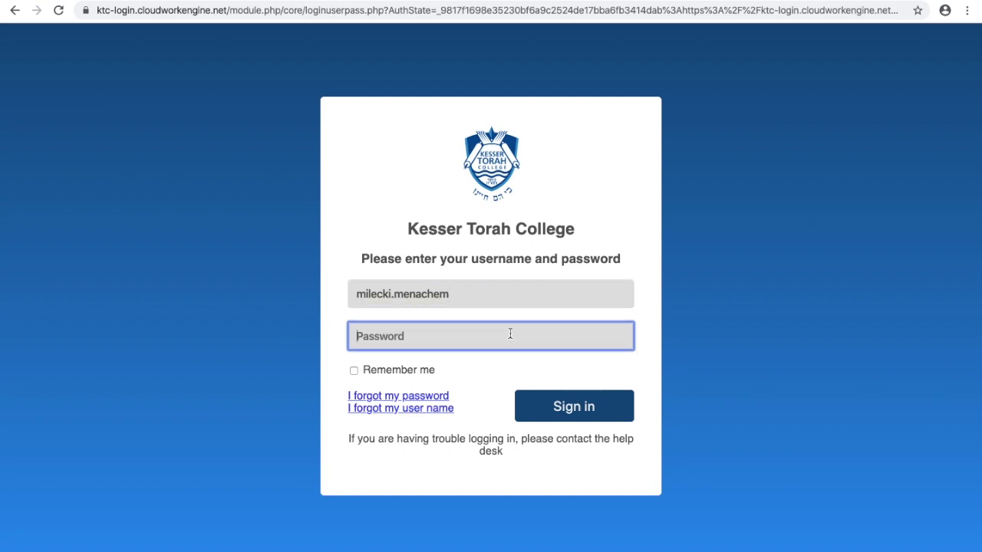
type("••••••")
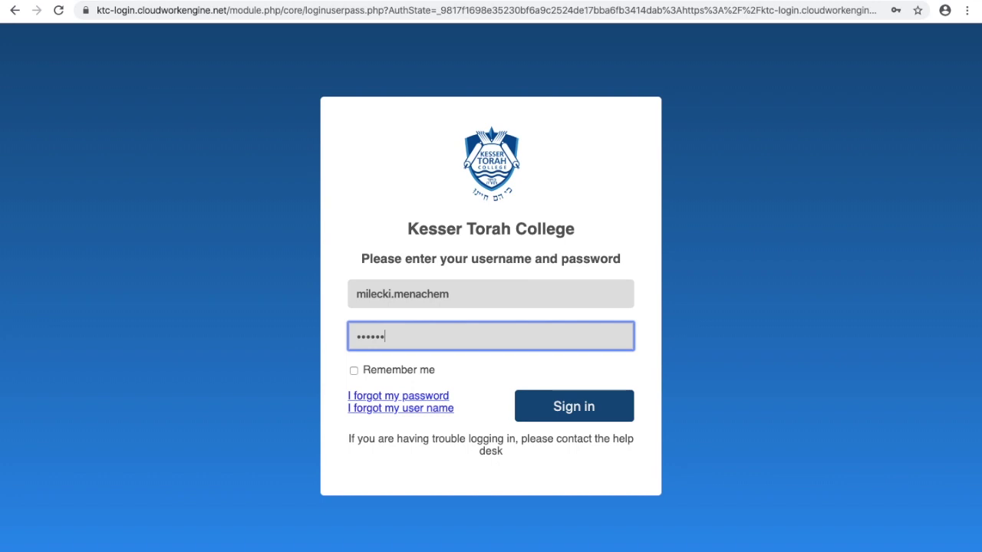
type("•")
left_click(560, 413)
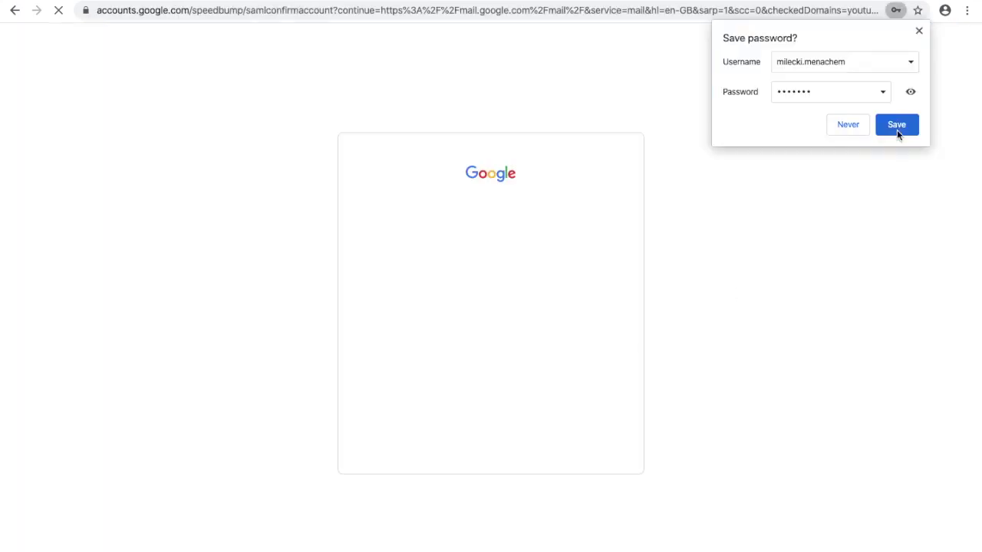
left_click(897, 127)
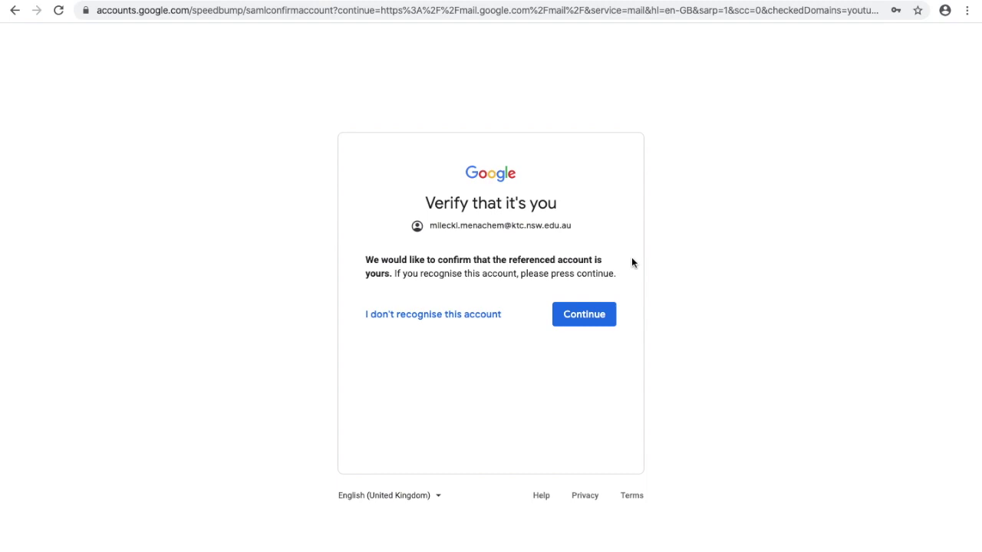
- Confirm the account on the verification page, then RSVP Yes to the 10:07 Zoom Meeting invitation
left_click(587, 315)
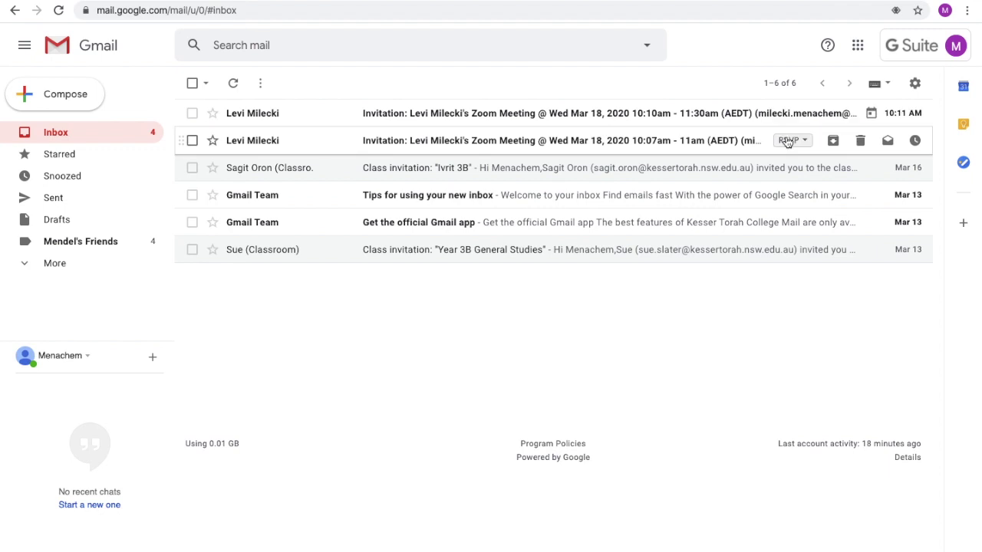
left_click(787, 142)
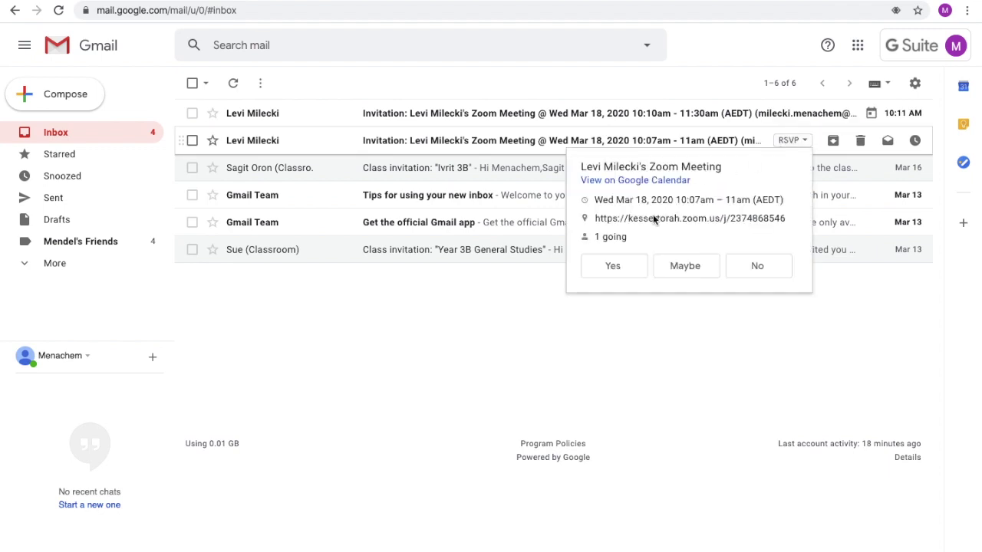
left_click(614, 265)
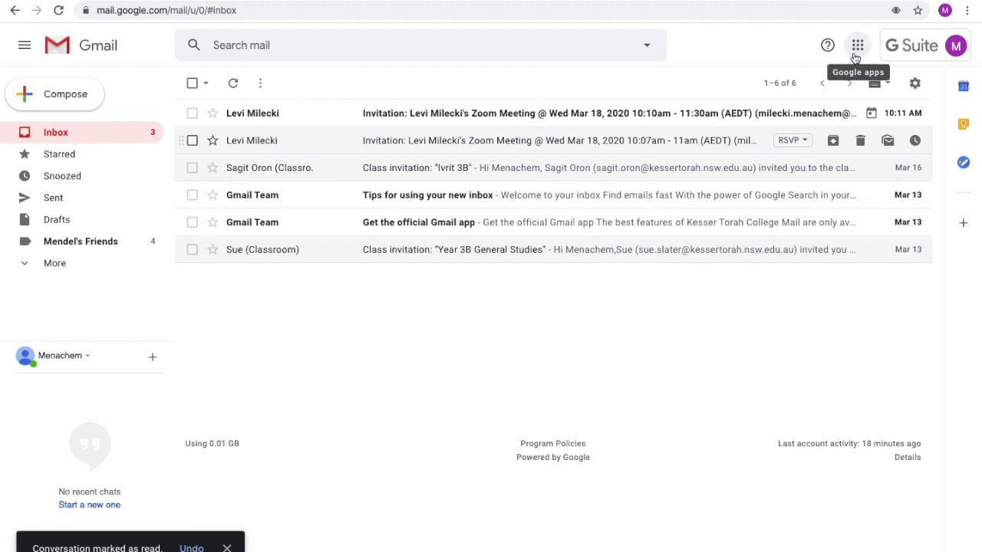
- Open Google Calendar and accept the 10:10–11:30 Zoom Meeting on Wednesday 18 March
left_click(857, 46)
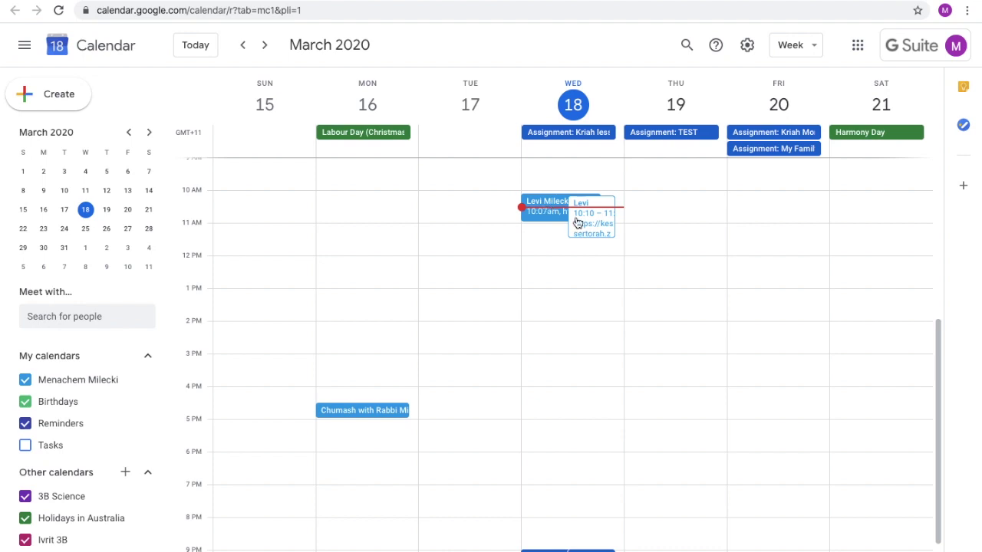
left_click(577, 219)
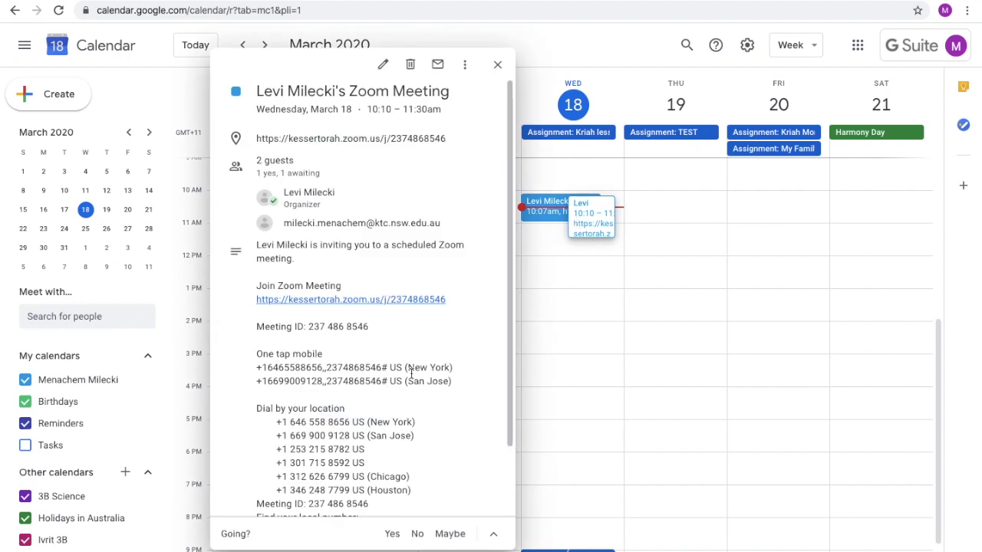
scroll(383, 376, "down", 2)
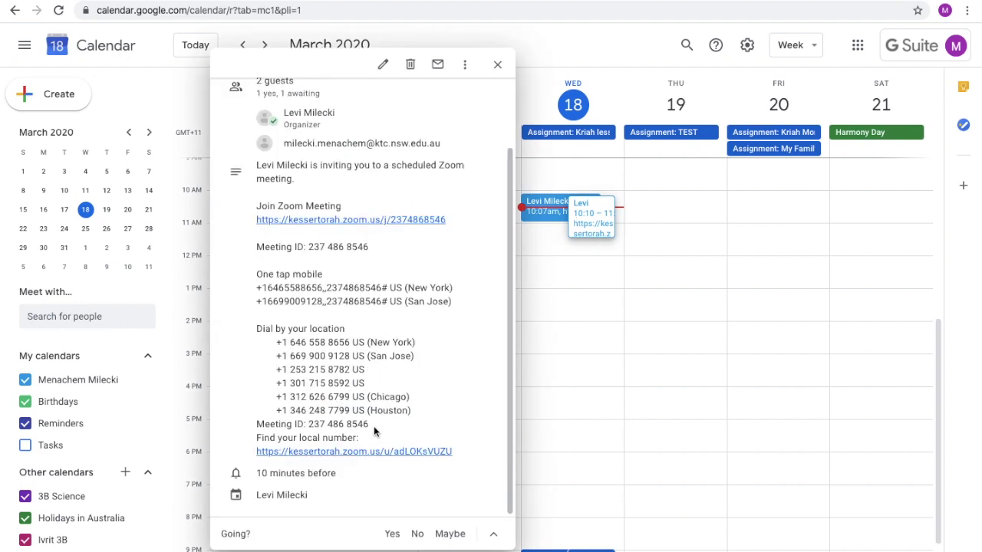
left_click(389, 540)
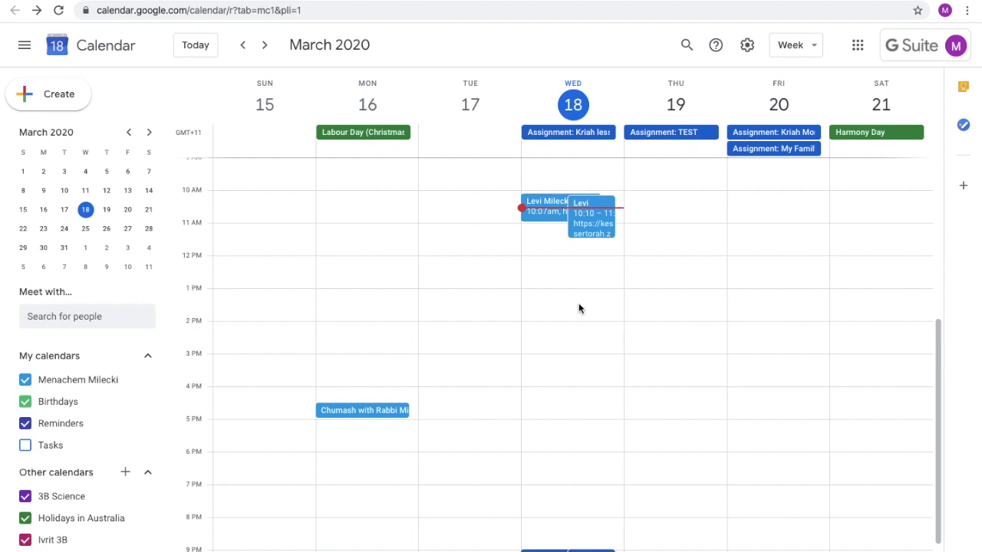
- Open the 10:07 Zoom Meeting event and select its Join Zoom Meeting text
left_click(544, 221)
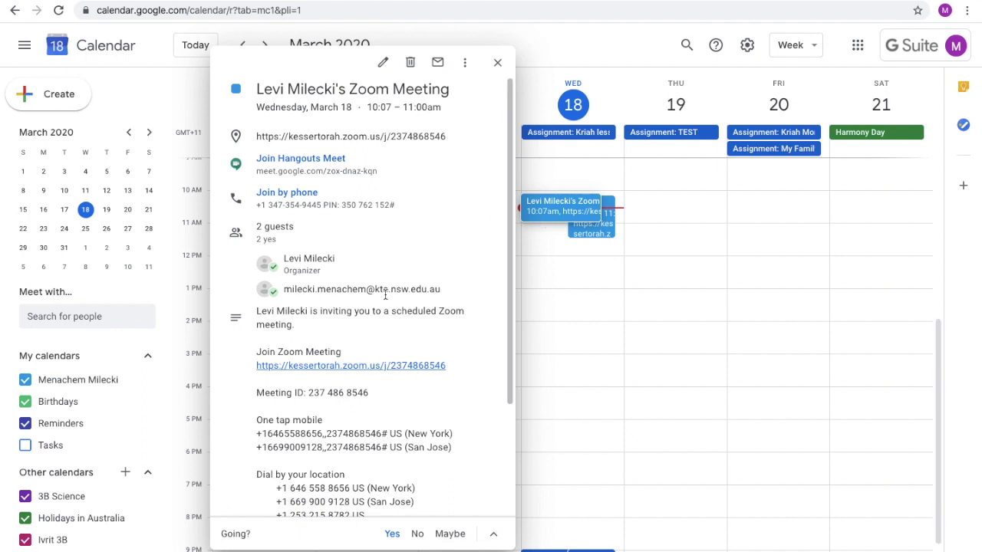
left_click_drag(344, 355, 258, 356)
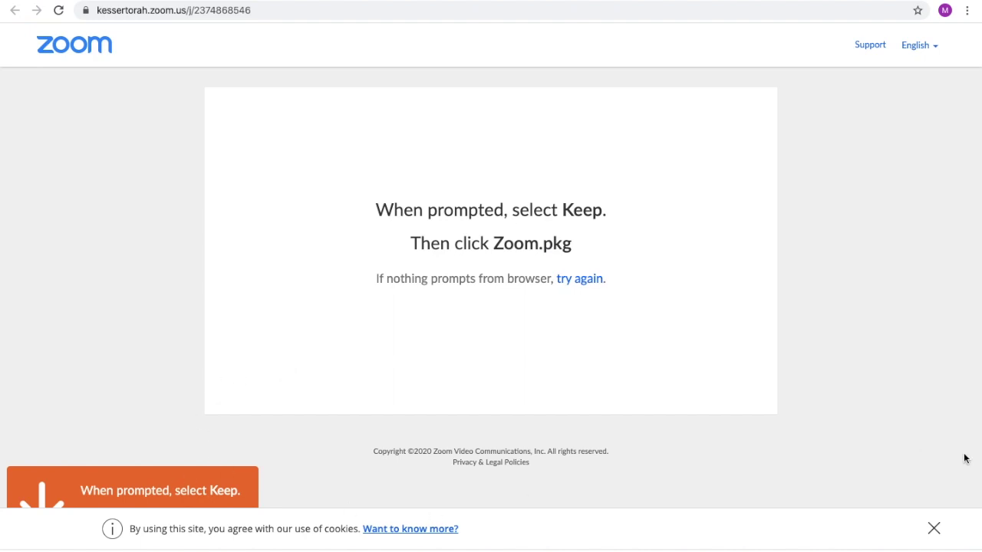
- Dismiss the cookie notice on Zoom's join page
left_click(933, 528)
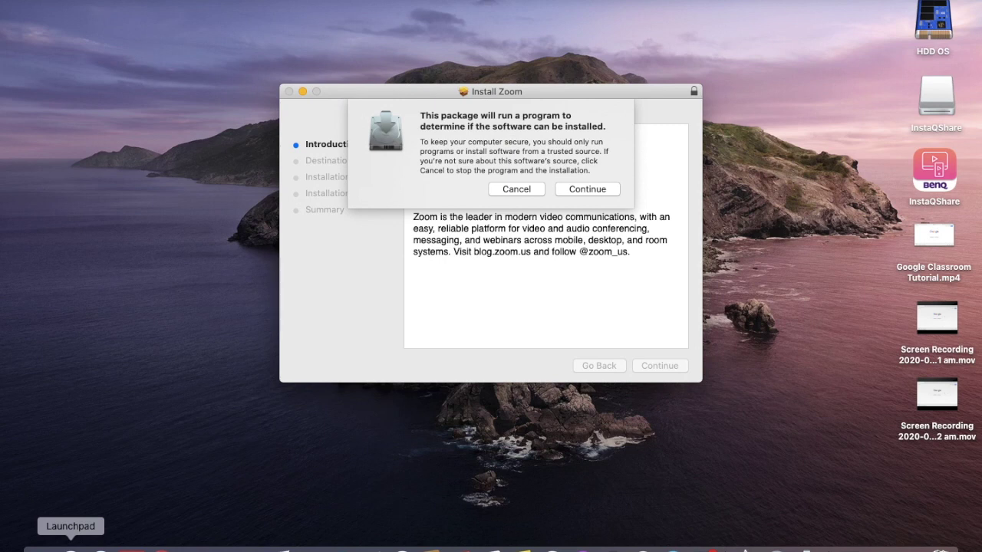
- Allow the installer's check program and complete the Zoom installation
left_click(576, 188)
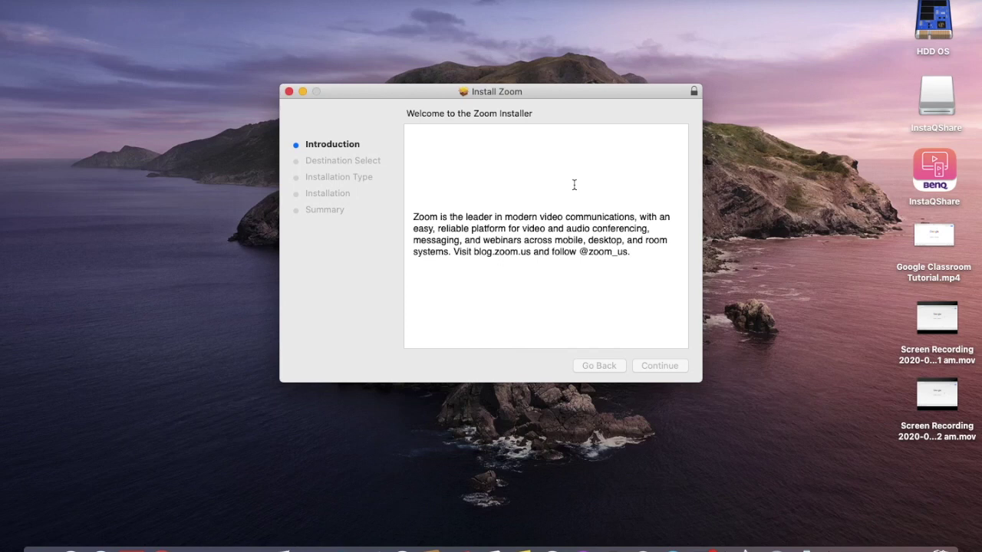
key("super+q")
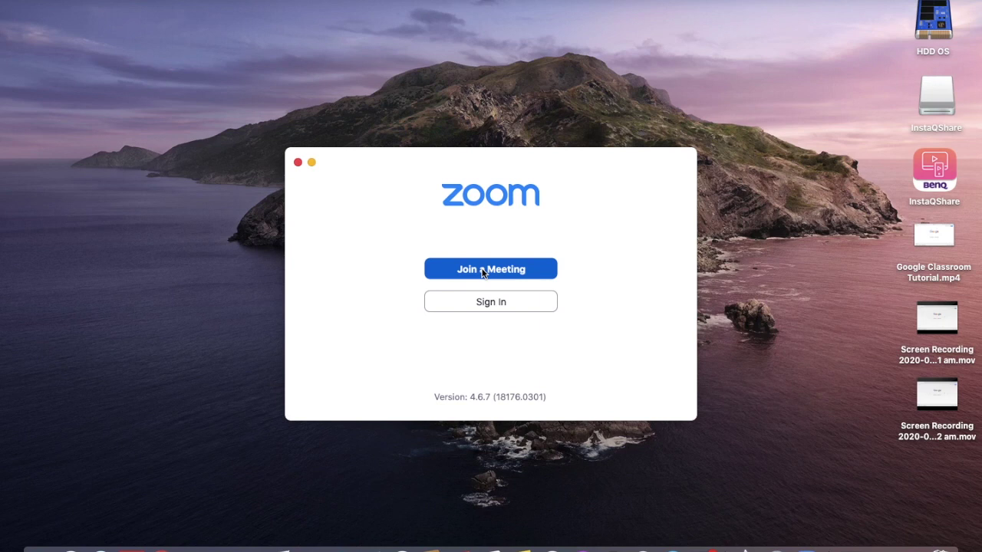
- Choose Join a Meeting in Zoom, then switch to the Chrome window
left_click(529, 270)
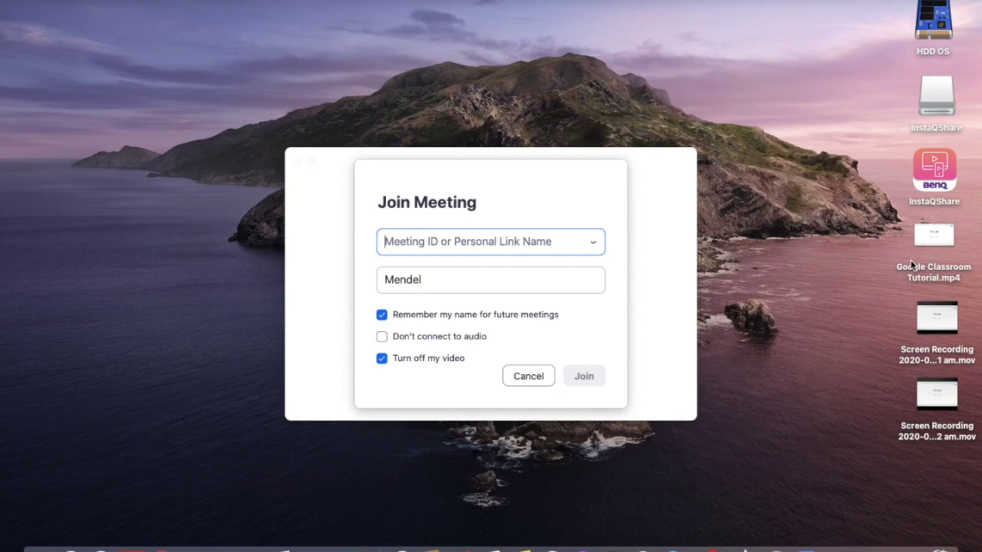
key("ctrl+Right")
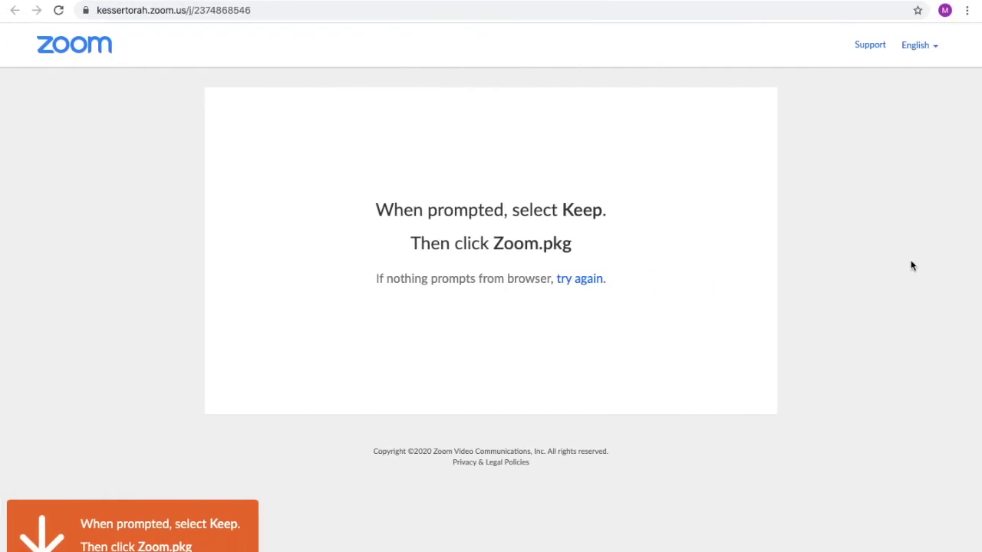
- Select the meeting ID in the 10:07 Zoom Meeting event on Google Calendar
left_click(399, 2)
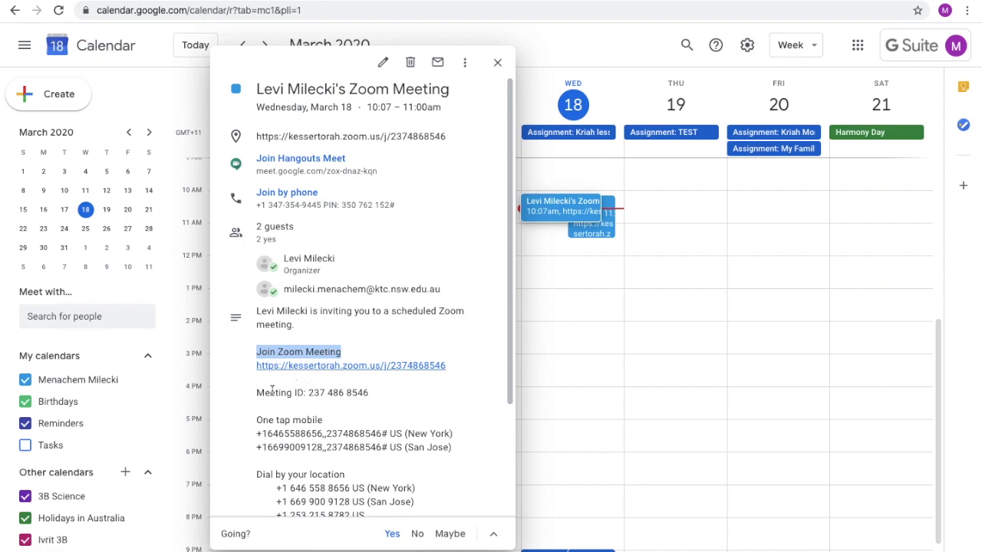
left_click_drag(258, 394, 307, 395)
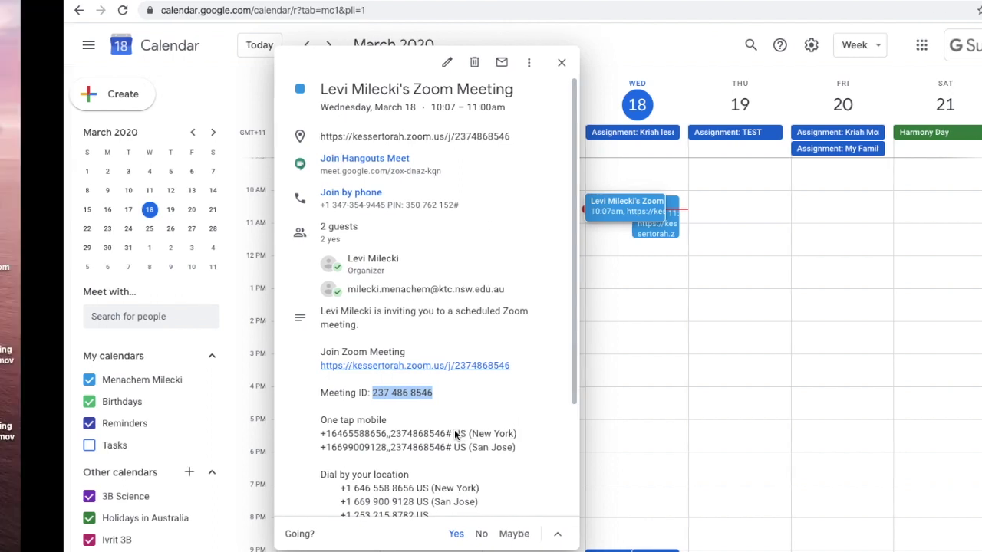
- Paste the copied meeting ID into Zoom's Join Meeting form and join the lesson
key("ctrl+Left")
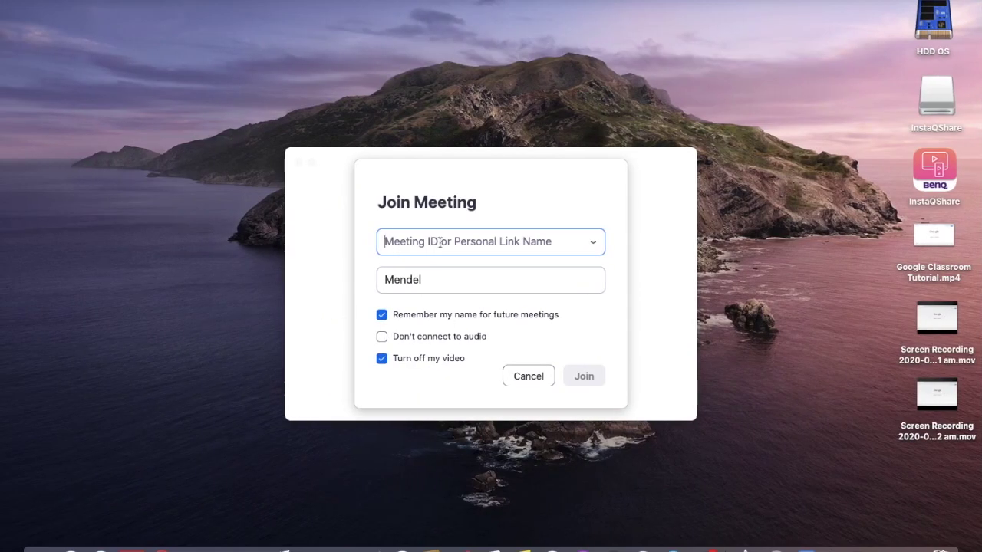
key("super+v")
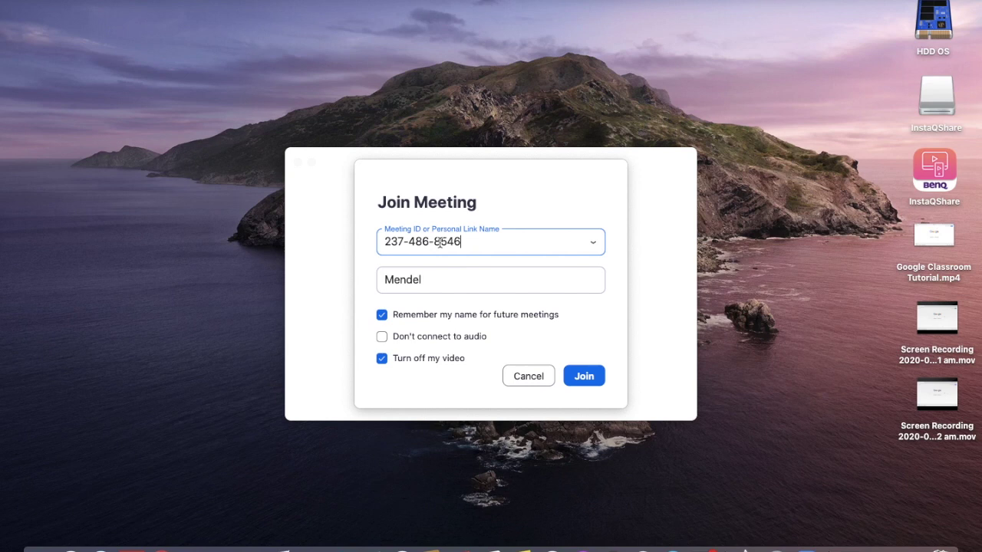
left_click(583, 373)
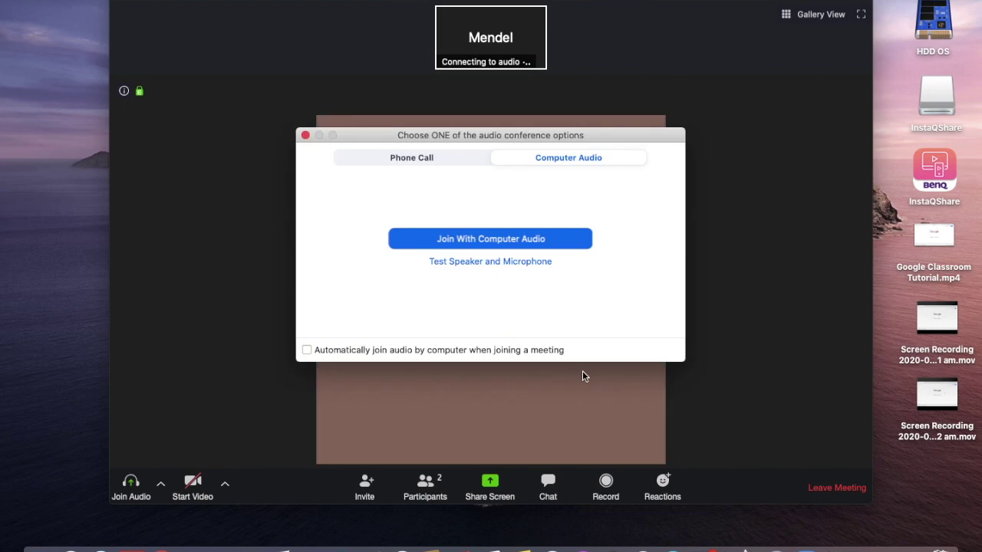
- Connect computer audio in the lesson and show the Participants list
left_click(511, 241)
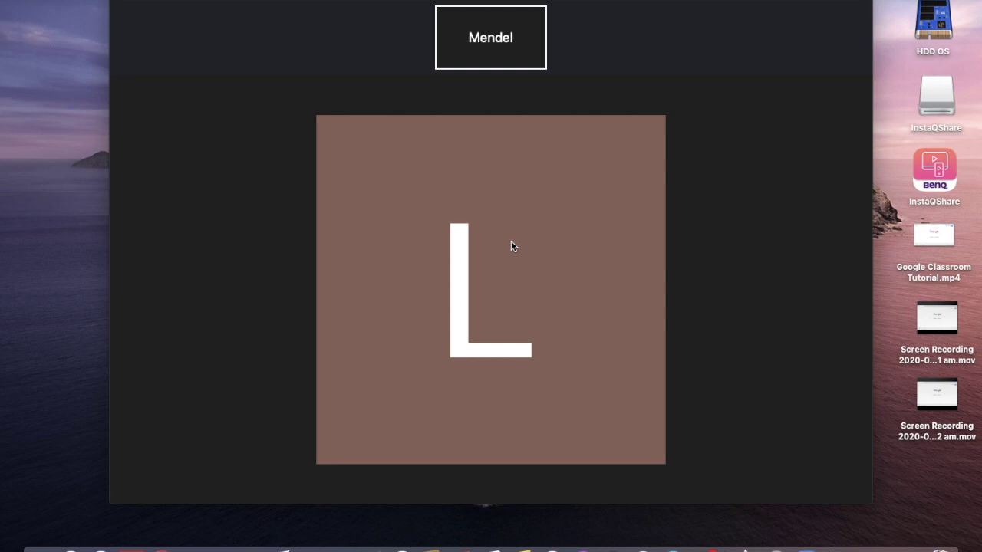
mouse_move(343, 335)
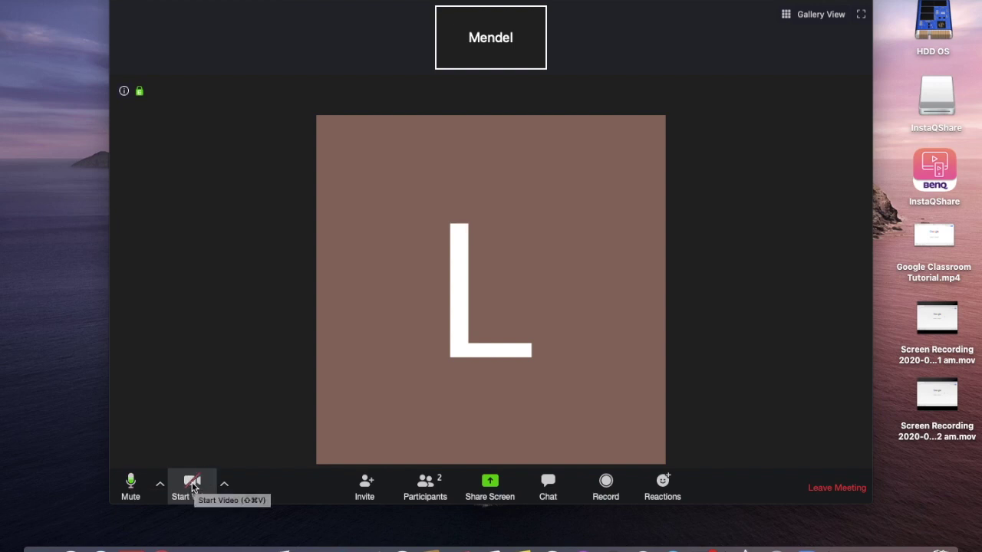
left_click(422, 494)
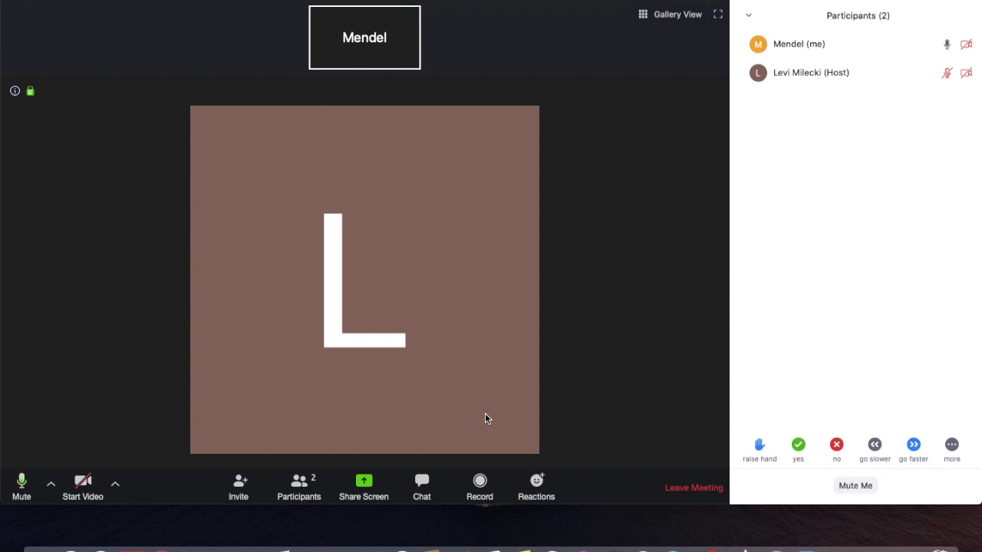
mouse_move(491, 455)
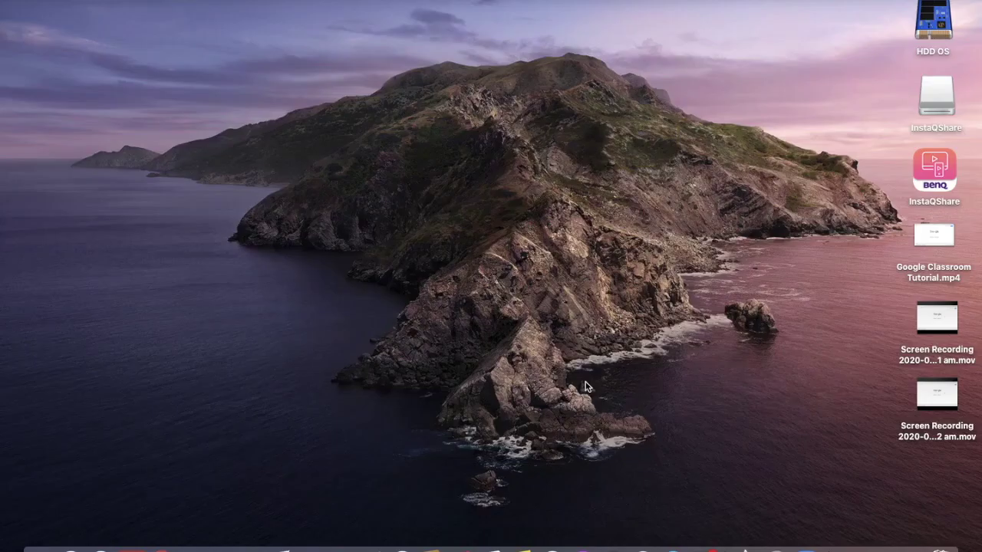
- Dismiss the meeting-ended notice, return to Calendar, and follow the 10:10 lesson's kessertorah.zoom.us link
left_click(616, 182)
key("ctrl+Right")
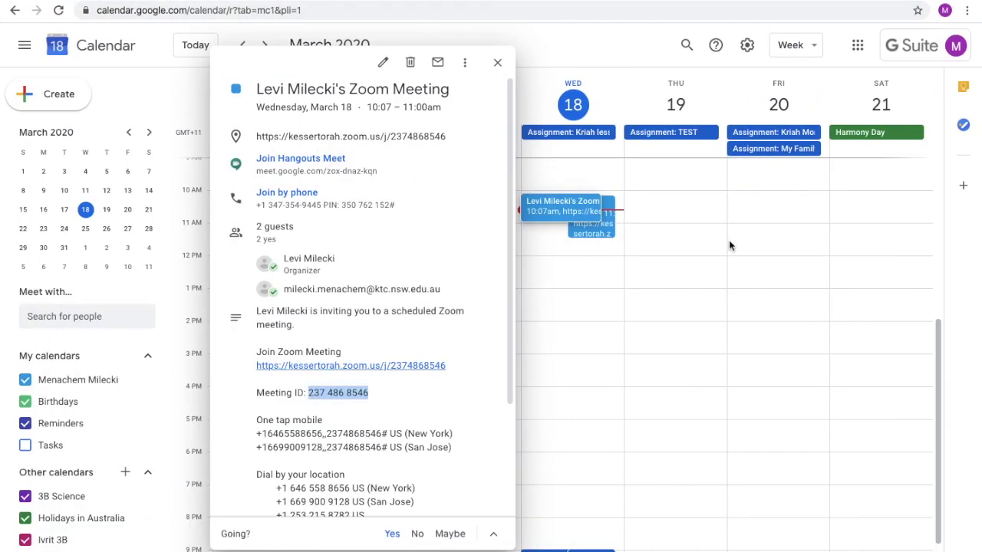
left_click(730, 243)
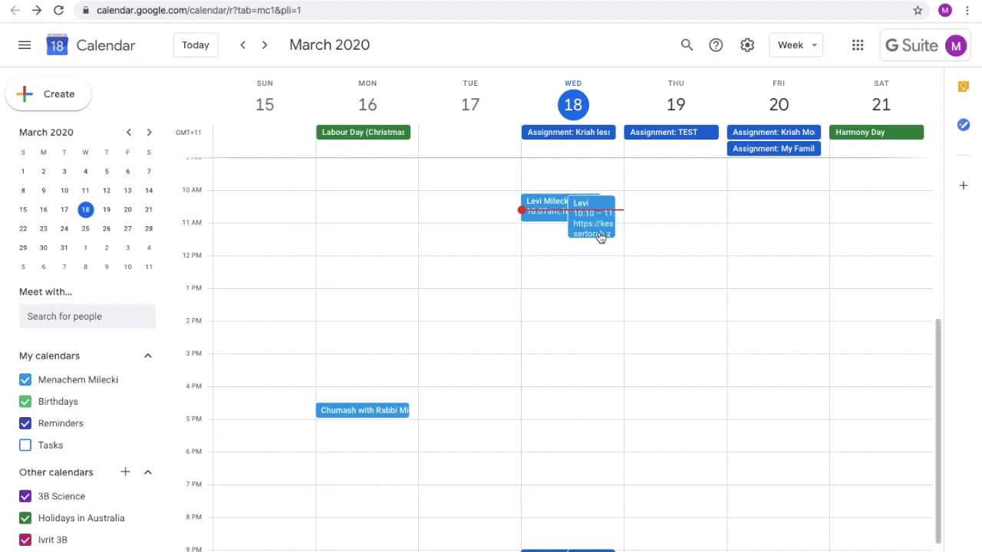
left_click(590, 205)
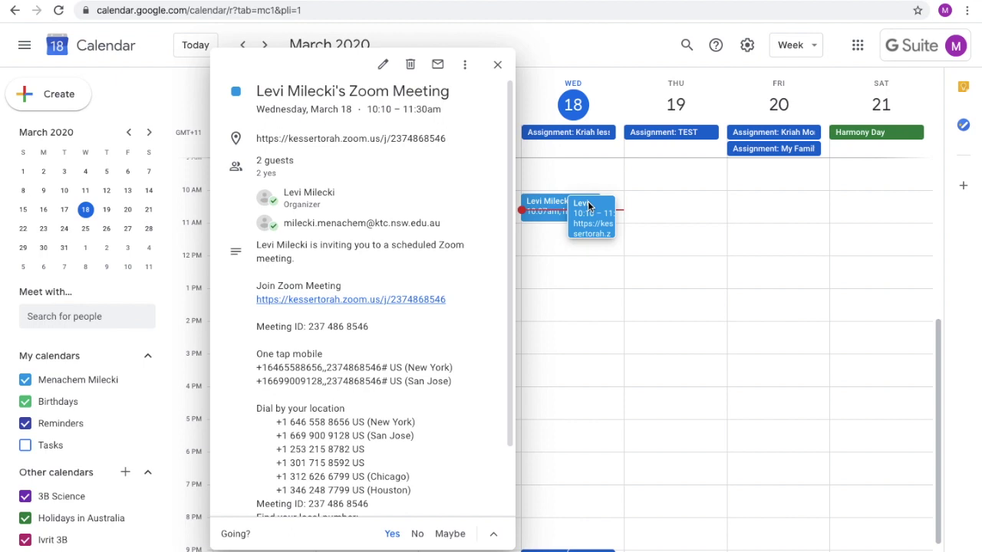
left_click(430, 302)
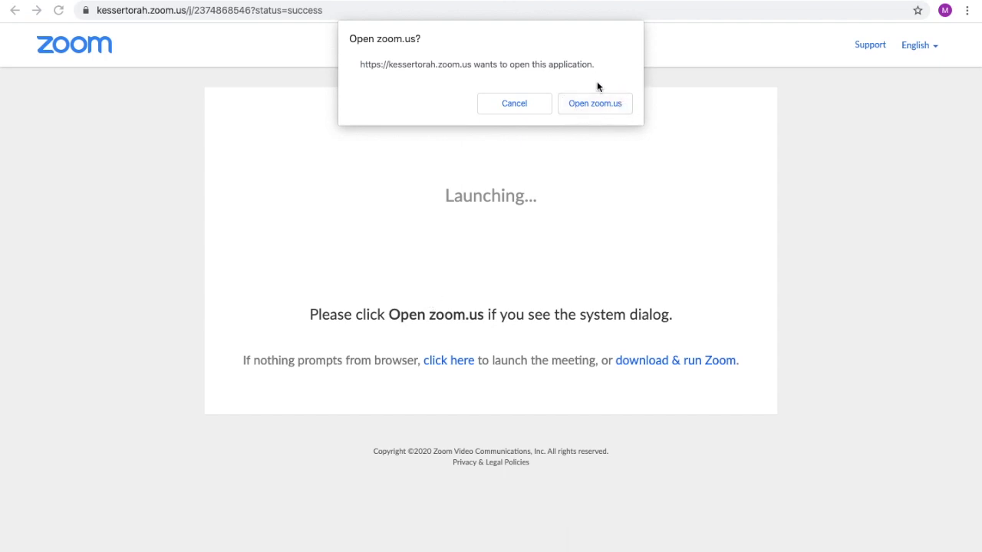
- Allow the browser to open zoom.us so the Zoom app launches the 10:10 lesson
left_click(602, 109)
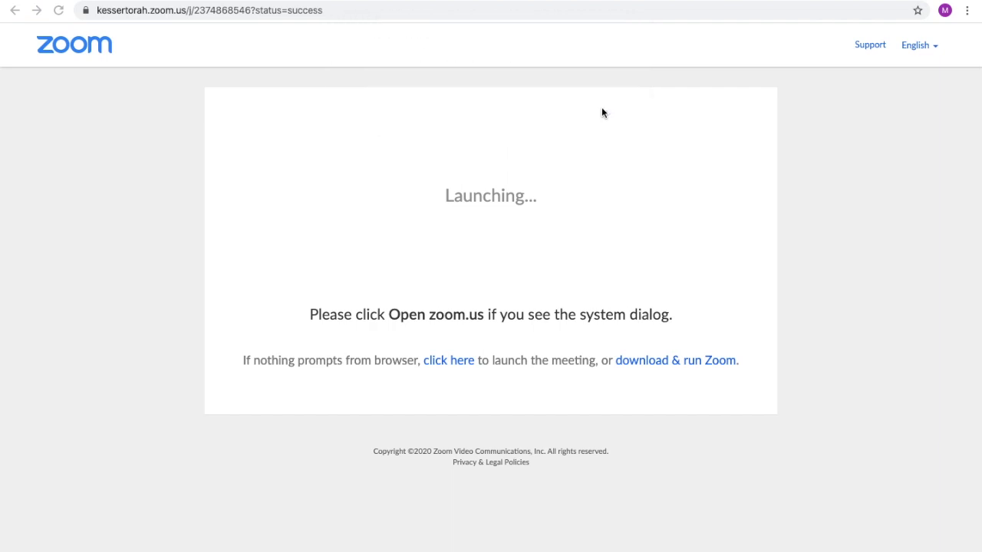
mouse_move(642, 548)
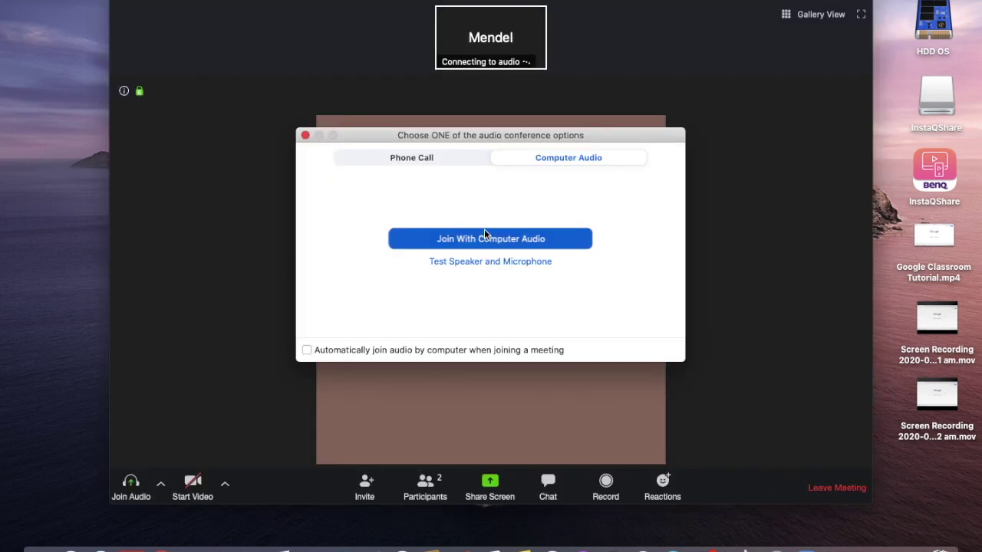
- Join the 10:10 lesson with computer audio
left_click(484, 241)
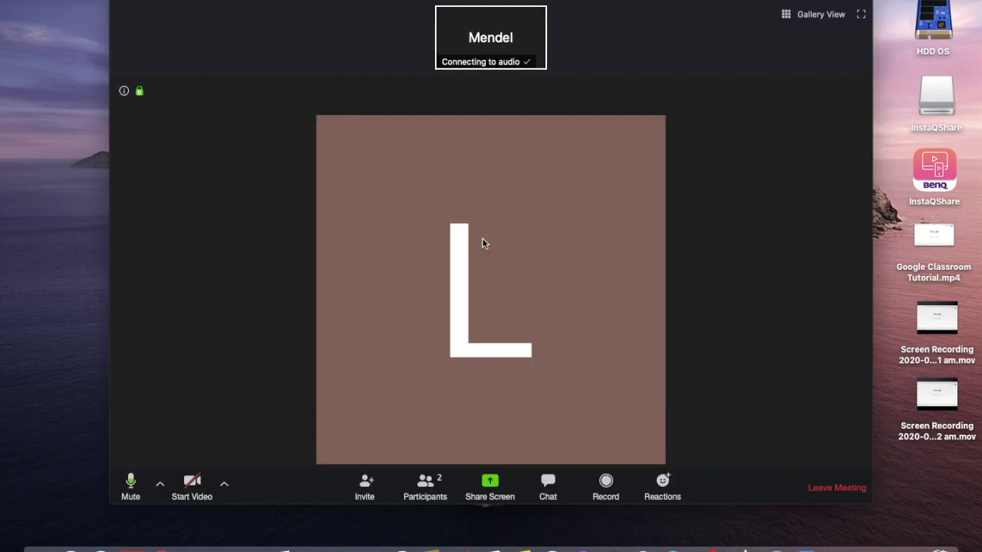